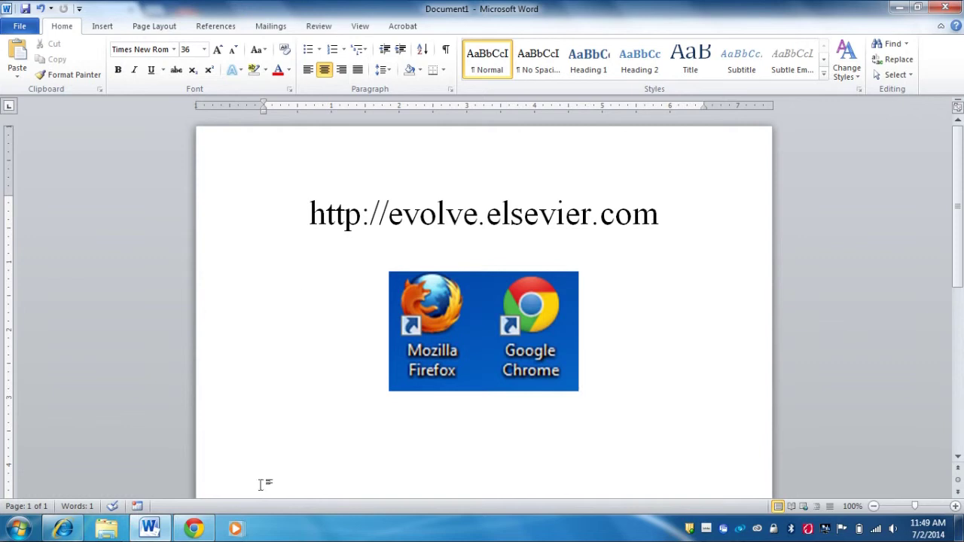
Step: Bring the Evolve catalog forward and remove the HESI and Adaptive Quizzing maintenance notices
{"action": "left_click", "coordinate": [196, 529]}
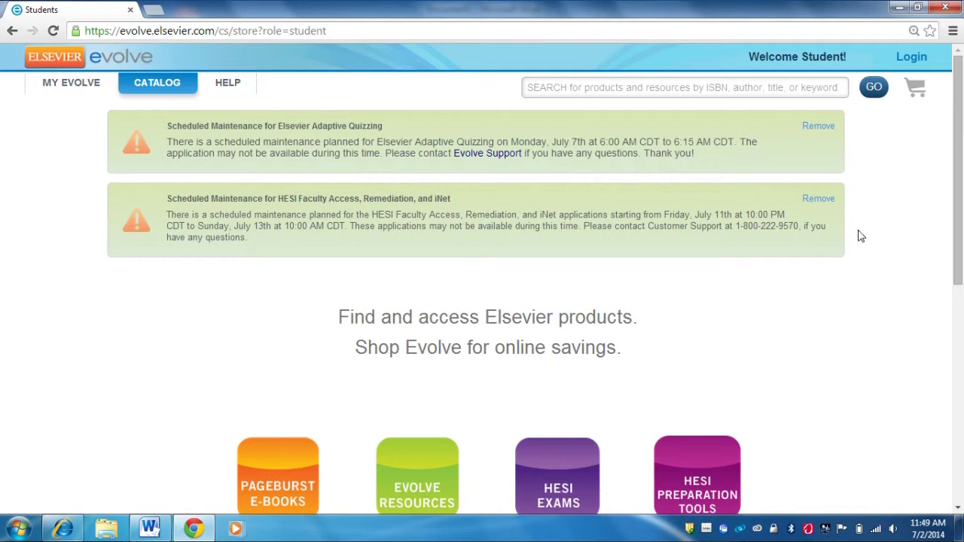
{"action": "left_click", "coordinate": [826, 200]}
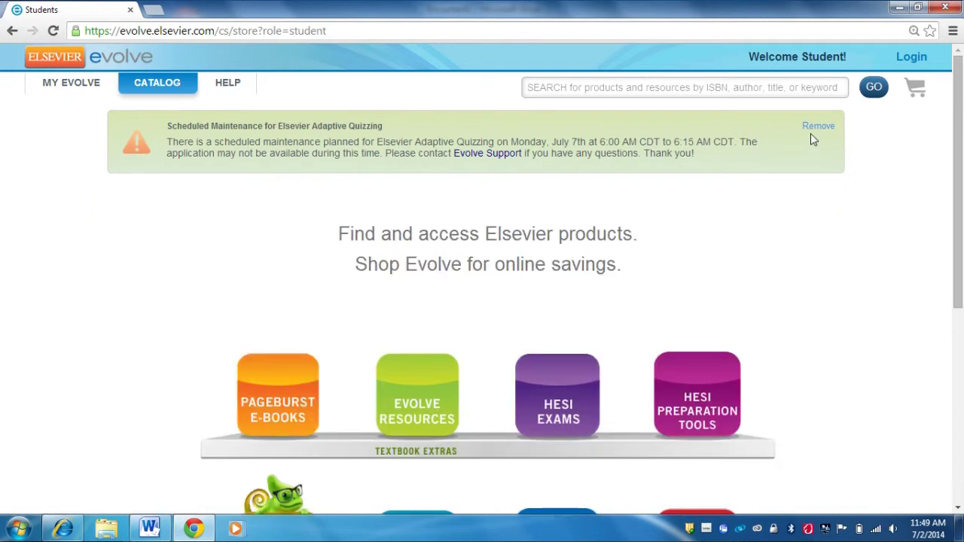
{"action": "left_click", "coordinate": [817, 128]}
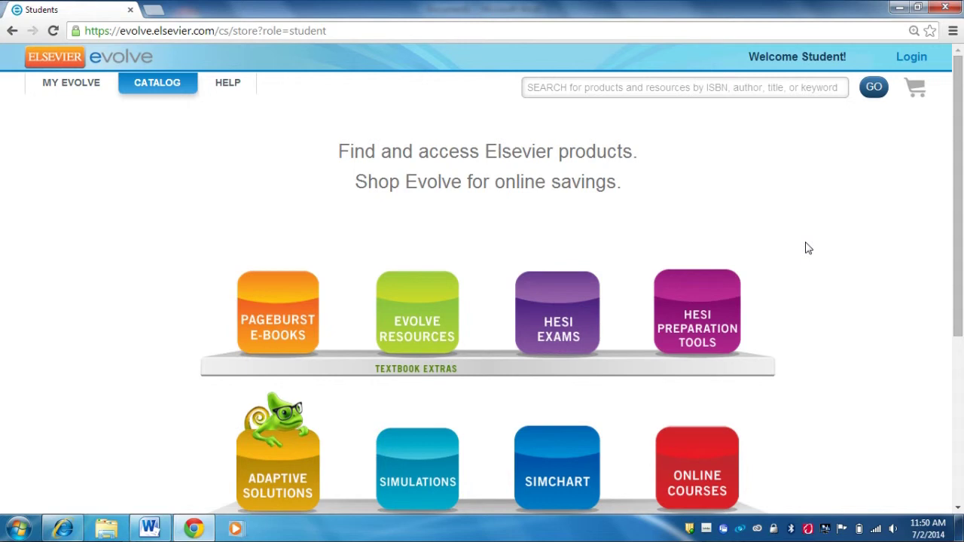
Step: Log in through the Evolve sign-in form with the instructor's username and password
{"action": "left_click", "coordinate": [910, 59]}
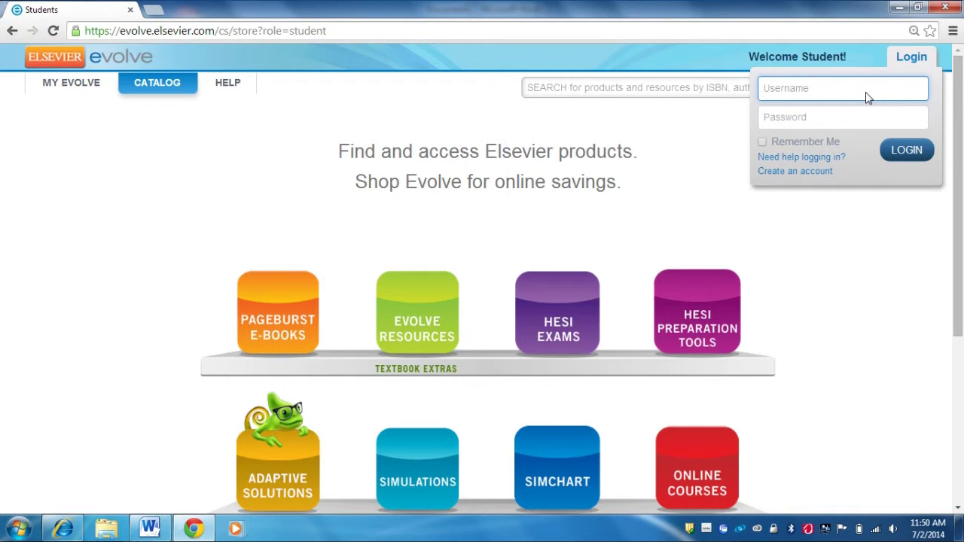
{"action": "key", "text": "Tab"}
{"action": "type", "text": "•••••••"}
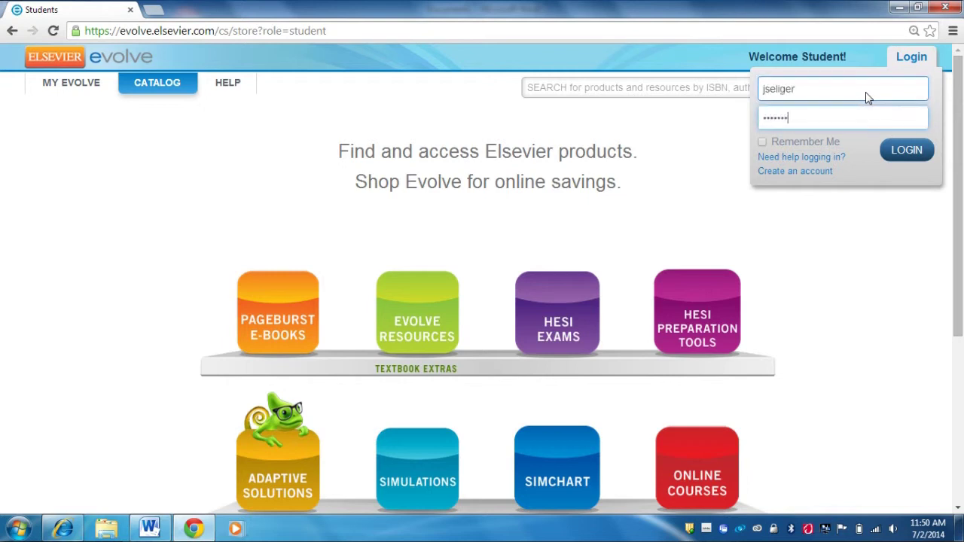
{"action": "mouse_move", "coordinate": [765, 150]}
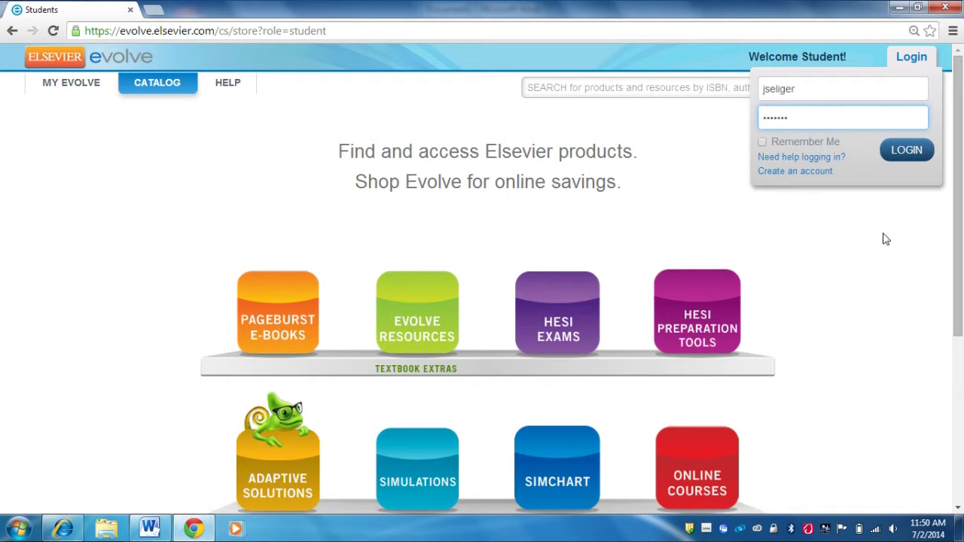
{"action": "left_click", "coordinate": [892, 152]}
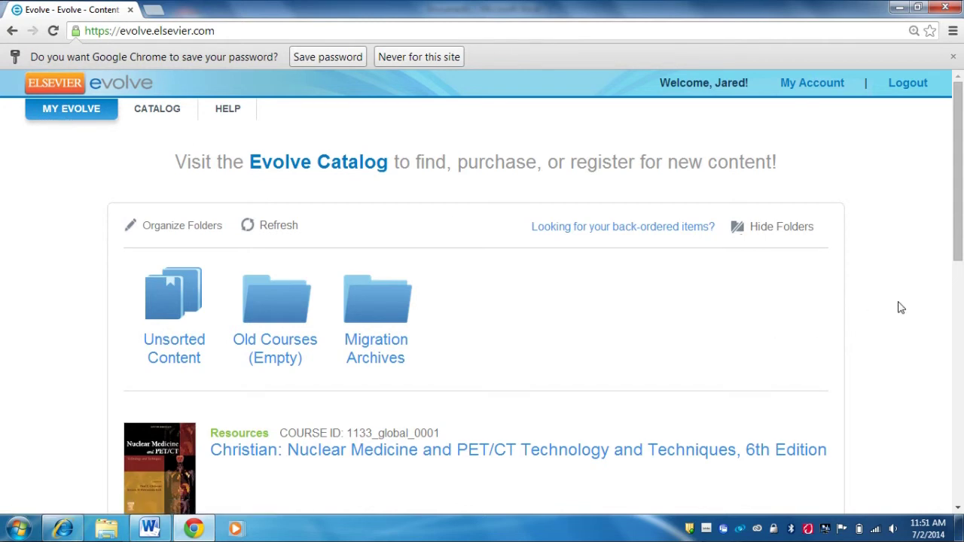
Step: Scroll down My Evolve to the Sectional Anatomy course and Sherer resources, then back up
{"action": "scroll", "coordinate": [902, 307], "scroll_direction": "down", "scroll_amount": 1}
{"action": "scroll", "coordinate": [902, 307], "scroll_direction": "up", "scroll_amount": 1}
{"action": "scroll", "coordinate": [902, 307], "scroll_direction": "down", "scroll_amount": 3}
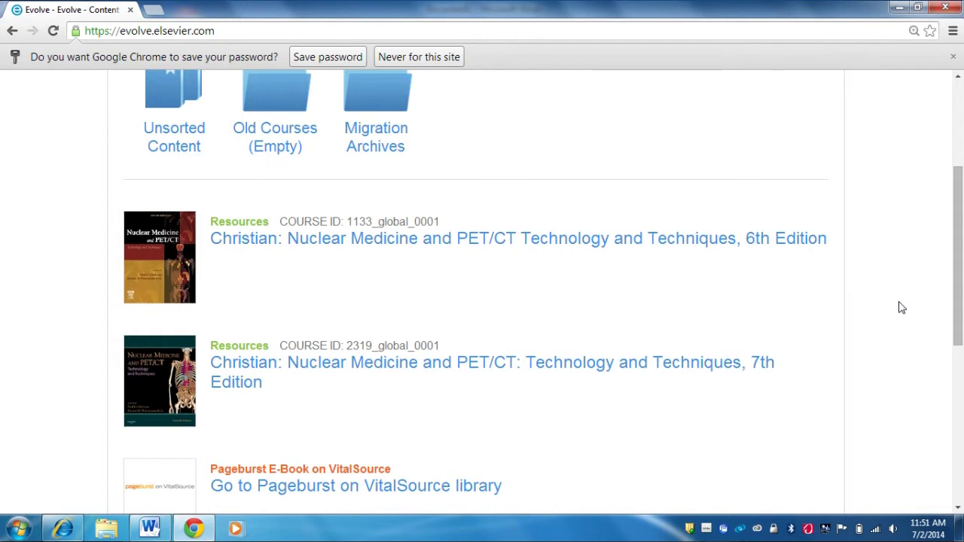
{"action": "scroll", "coordinate": [902, 307], "scroll_direction": "down", "scroll_amount": 2}
{"action": "scroll", "coordinate": [902, 309], "scroll_direction": "down", "scroll_amount": 1}
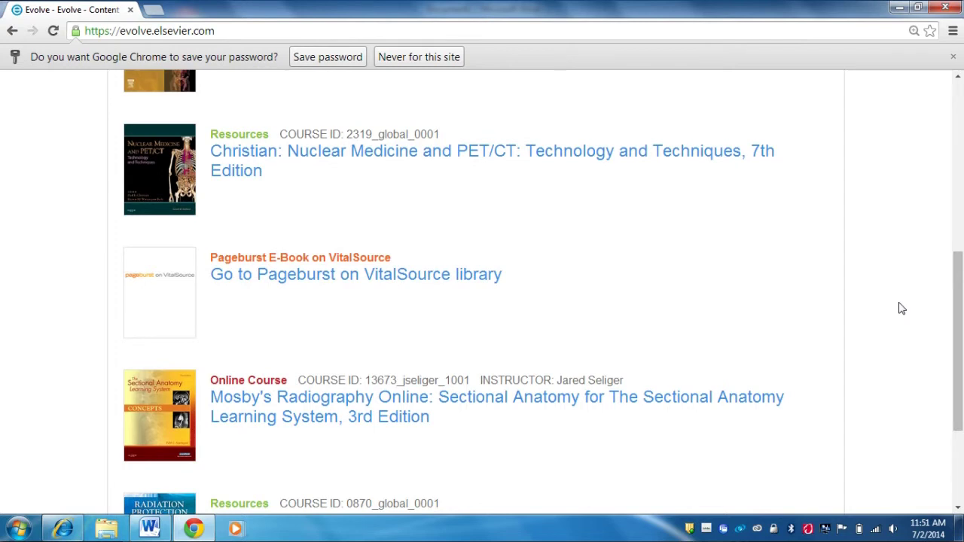
{"action": "scroll", "coordinate": [902, 308], "scroll_direction": "down", "scroll_amount": 2}
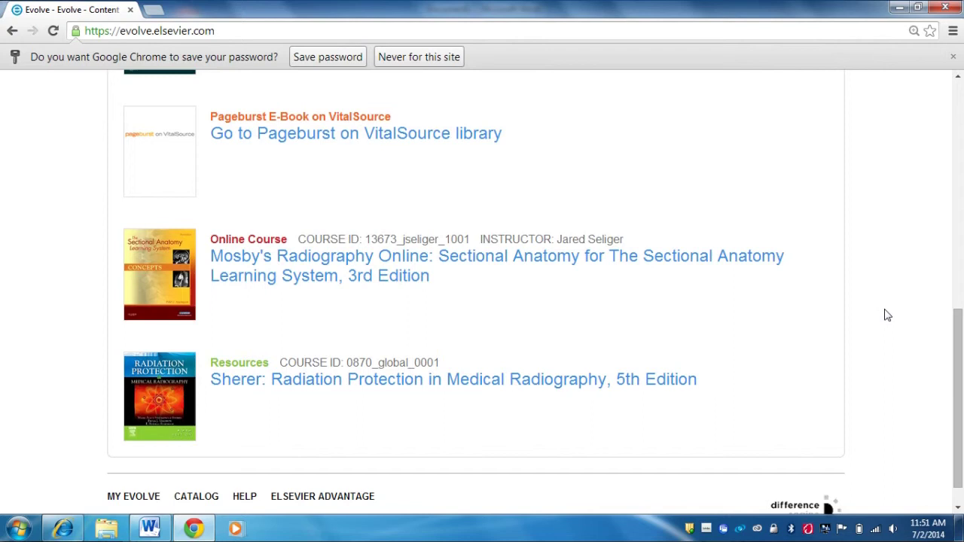
{"action": "scroll", "coordinate": [887, 314], "scroll_direction": "up", "scroll_amount": 8}
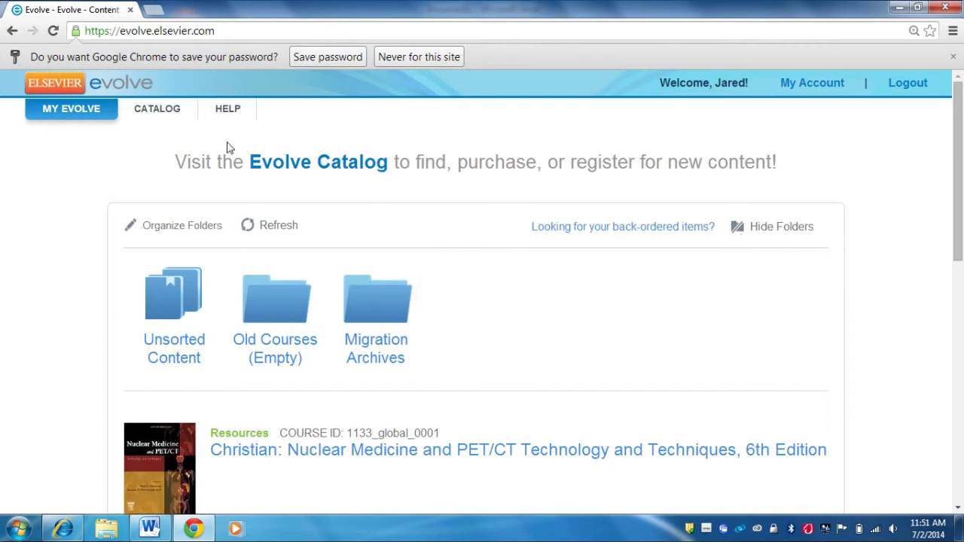
Step: Go to the educators' product catalog and reveal the Online Courses panel
{"action": "left_click", "coordinate": [63, 84]}
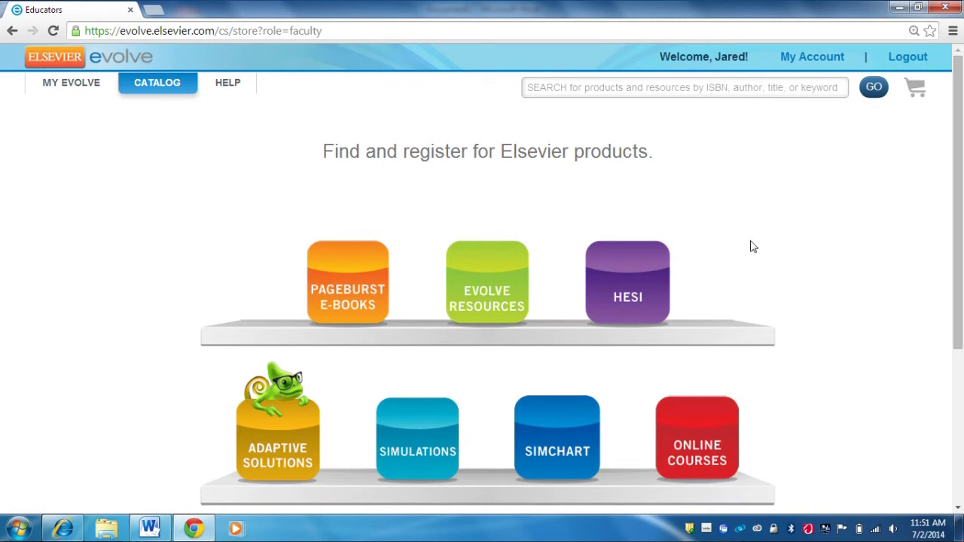
{"action": "left_click", "coordinate": [719, 430]}
{"action": "scroll", "coordinate": [803, 419], "scroll_direction": "down", "scroll_amount": 3}
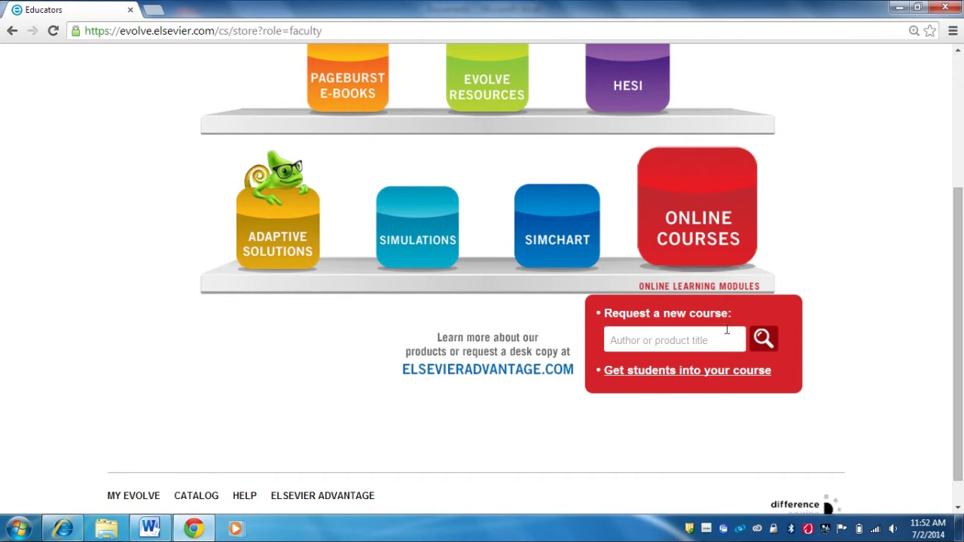
{"action": "scroll", "coordinate": [727, 348], "scroll_direction": "up", "scroll_amount": 3}
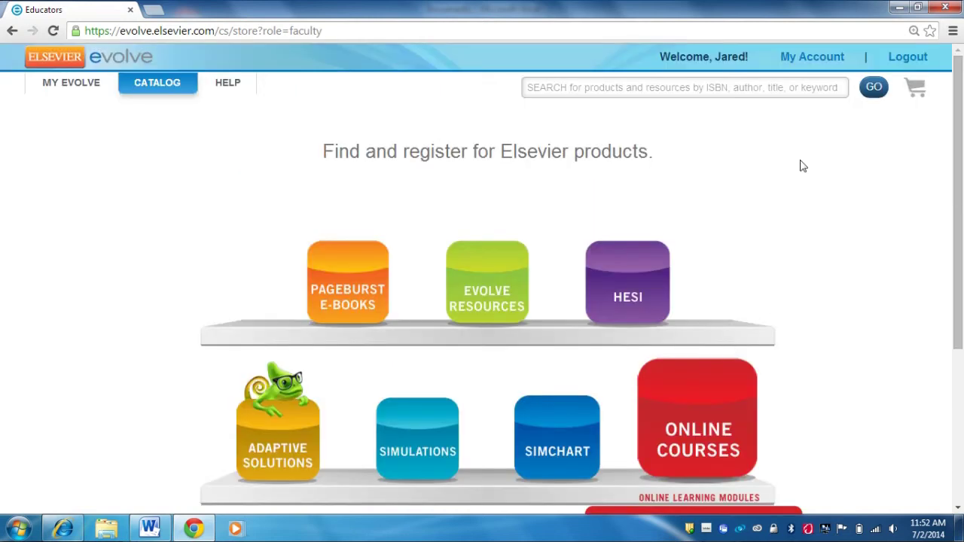
{"action": "scroll", "coordinate": [778, 193], "scroll_direction": "down", "scroll_amount": 3}
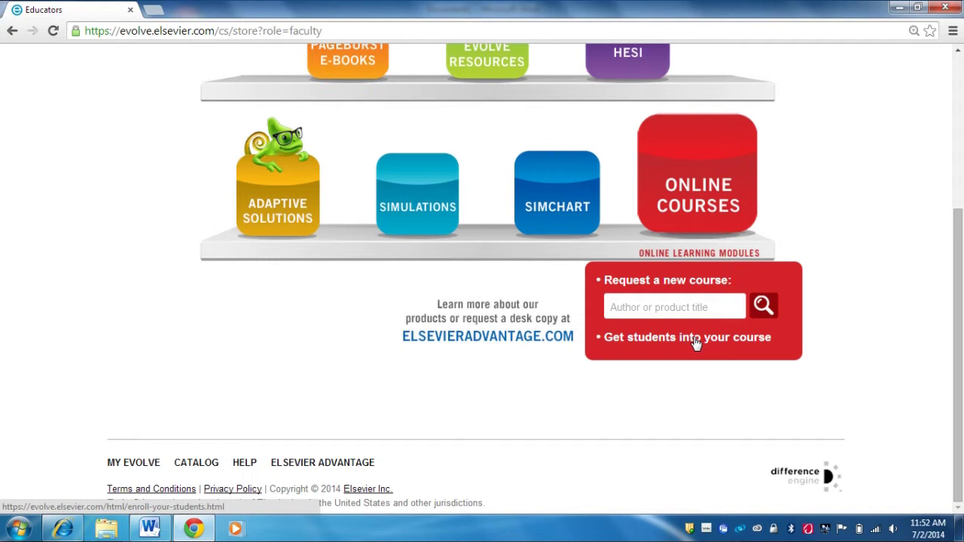
Step: View the 'Get students into your course' instructions, then return to the catalog top
{"action": "left_click", "coordinate": [694, 341]}
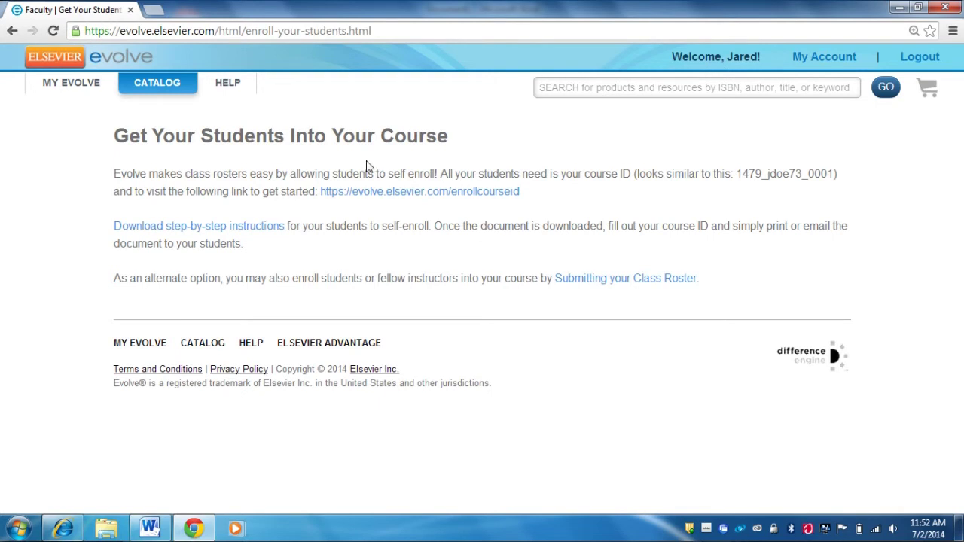
{"action": "left_click", "coordinate": [11, 32]}
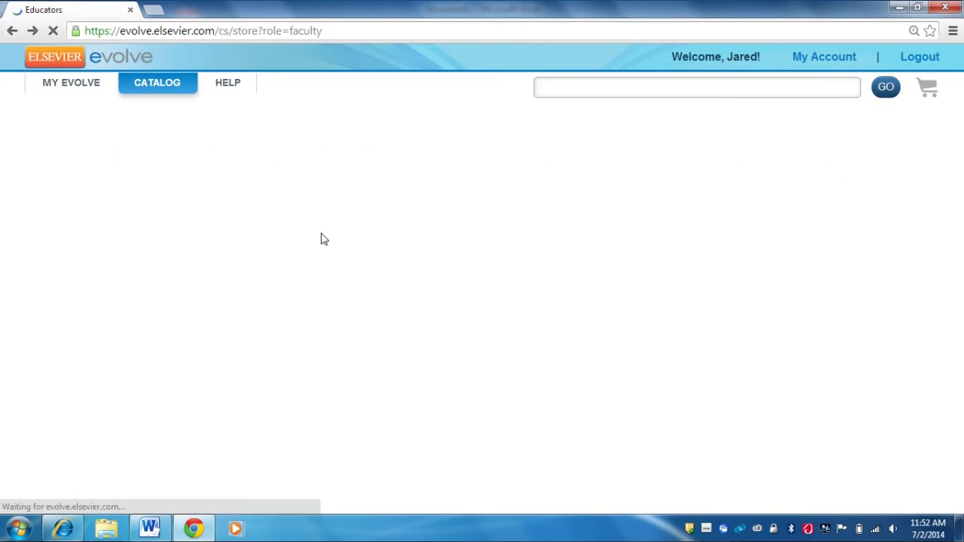
{"action": "scroll", "coordinate": [536, 331], "scroll_direction": "up", "scroll_amount": 3}
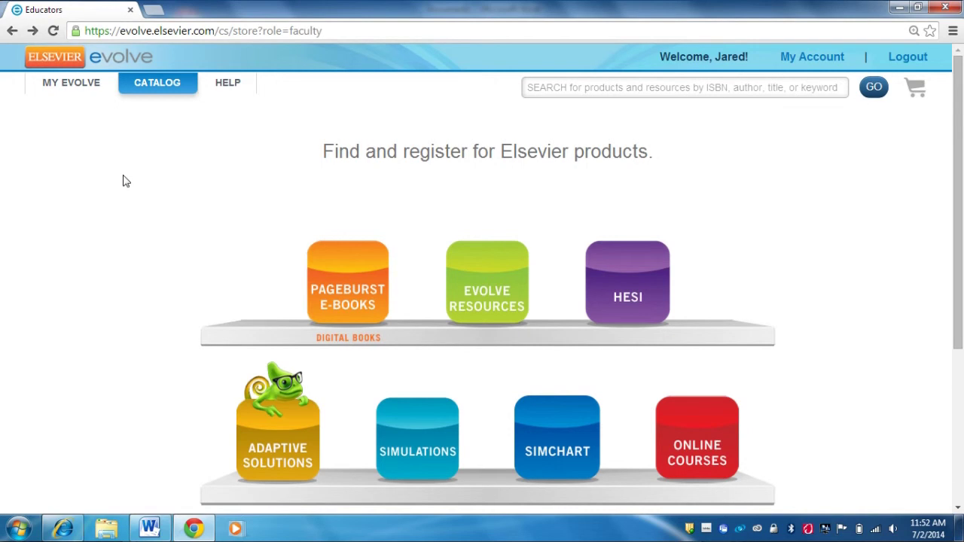
Step: Return to My Evolve and scroll to the Mosby's Radiography Online Sectional Anatomy course
{"action": "left_click", "coordinate": [78, 89]}
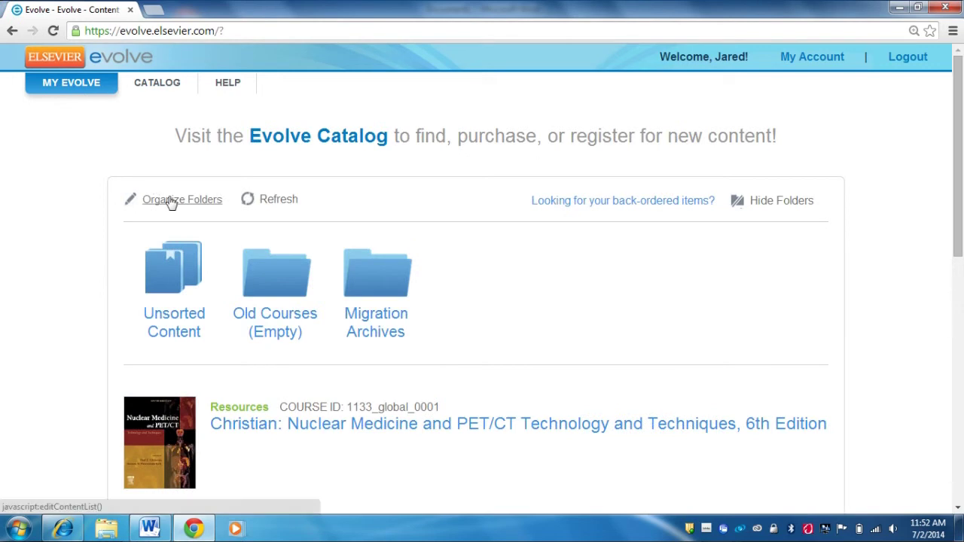
{"action": "scroll", "coordinate": [436, 371], "scroll_direction": "down", "scroll_amount": 4}
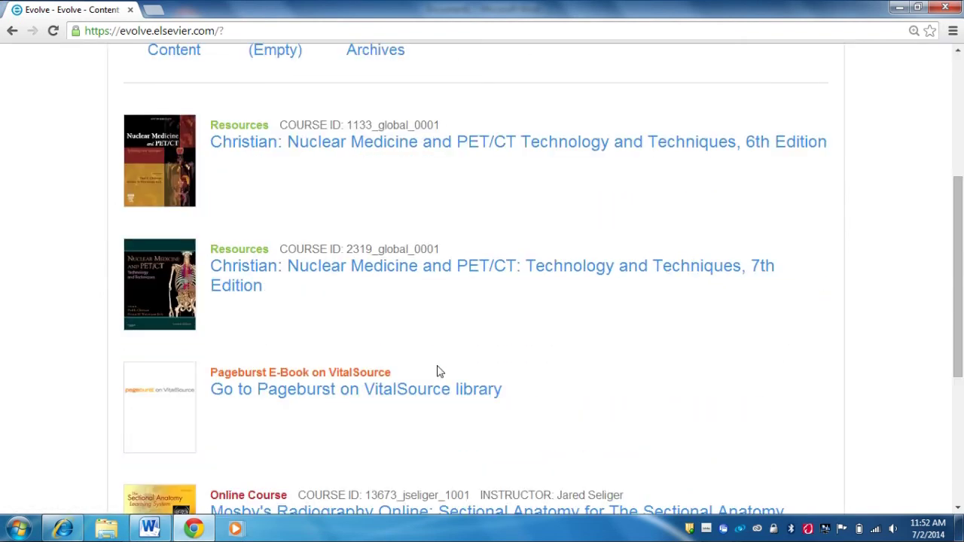
{"action": "scroll", "coordinate": [440, 372], "scroll_direction": "down", "scroll_amount": 2}
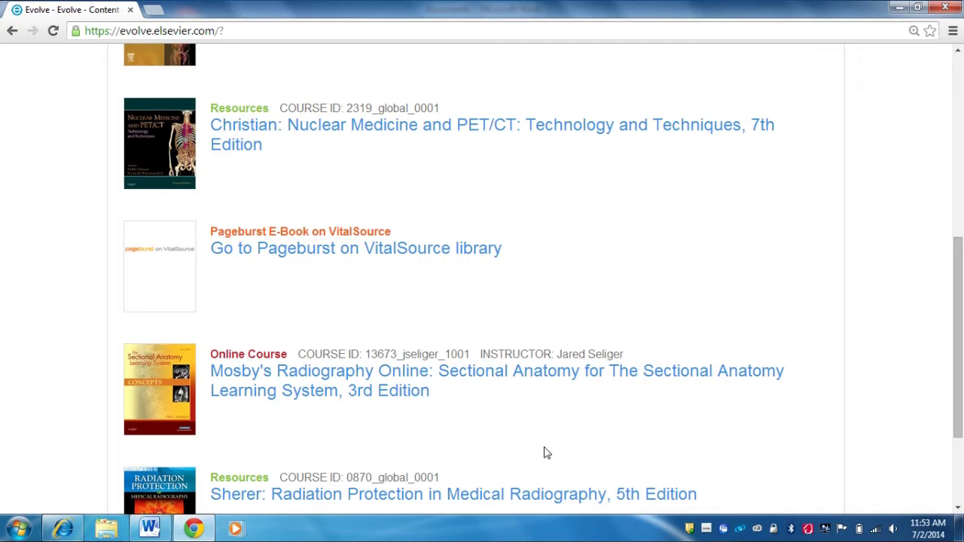
{"action": "scroll", "coordinate": [546, 451], "scroll_direction": "down", "scroll_amount": 1}
{"action": "scroll", "coordinate": [549, 452], "scroll_direction": "down", "scroll_amount": 1}
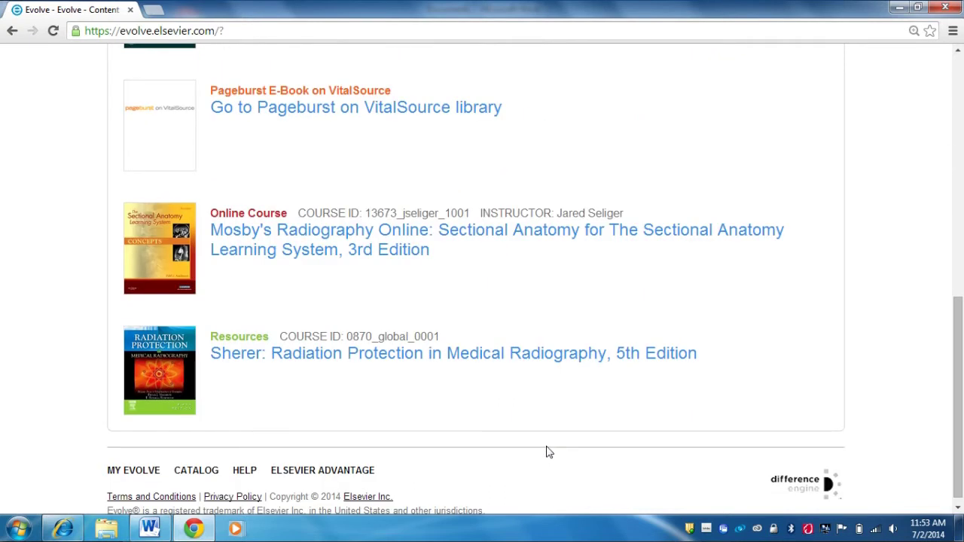
{"action": "scroll", "coordinate": [548, 452], "scroll_direction": "up", "scroll_amount": 1}
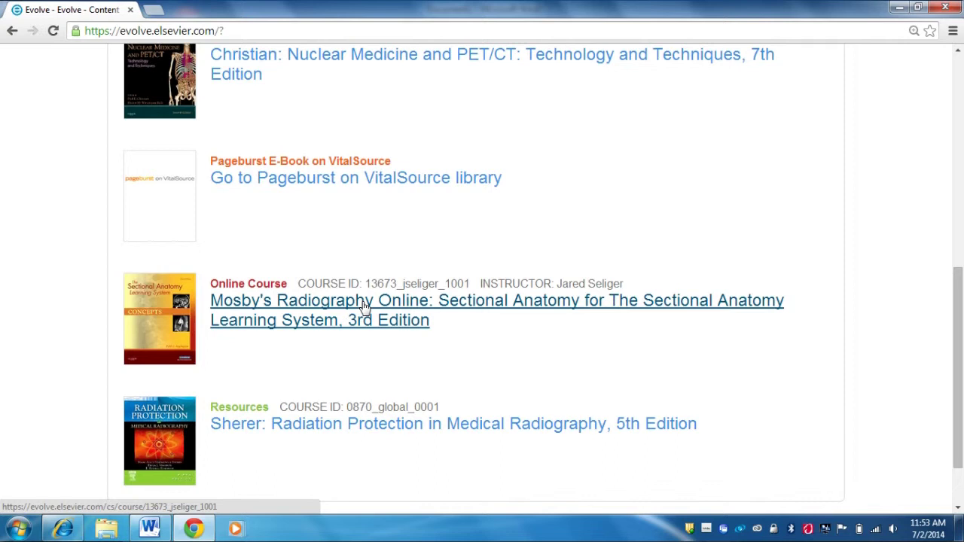
Step: Open the Sectional Anatomy course in Student preview and show its Grades page
{"action": "left_click", "coordinate": [365, 305]}
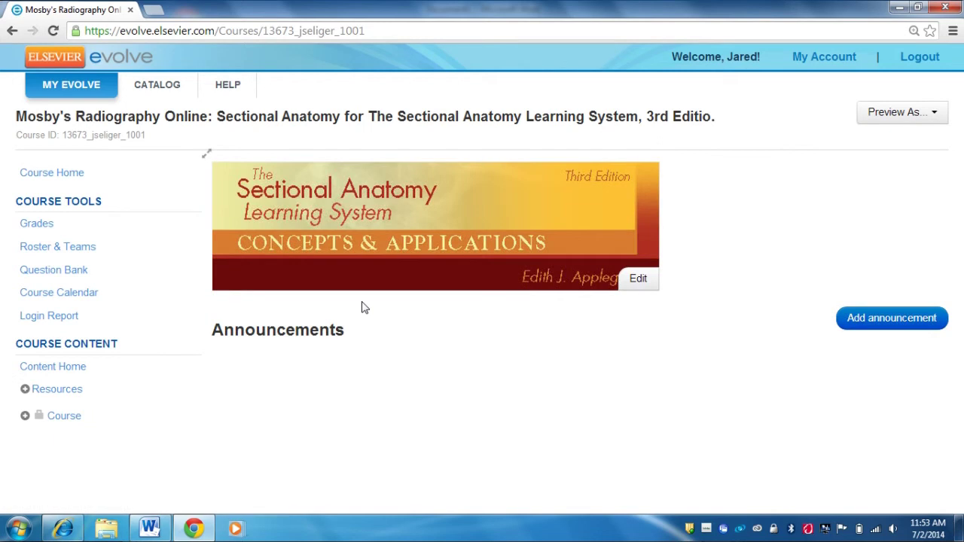
{"action": "left_click", "coordinate": [927, 120]}
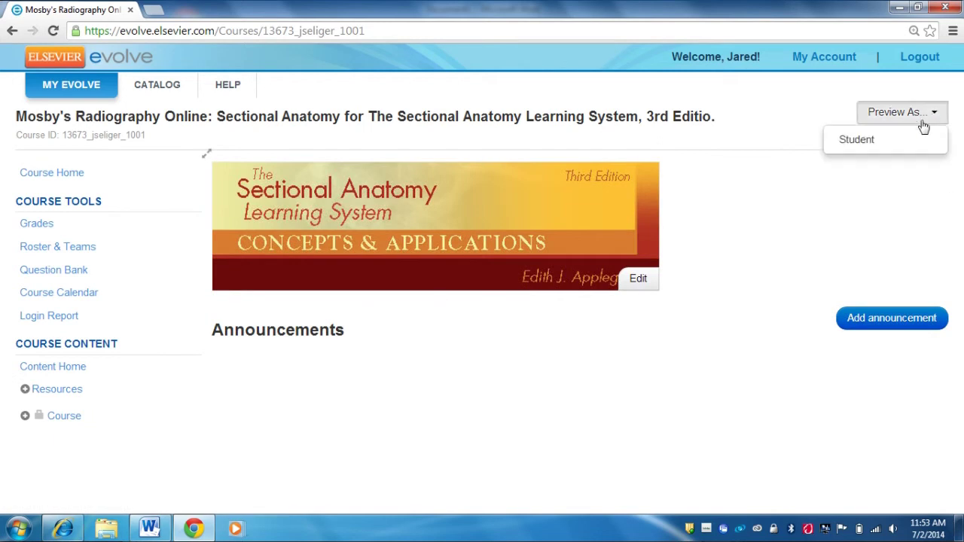
{"action": "left_click", "coordinate": [865, 141]}
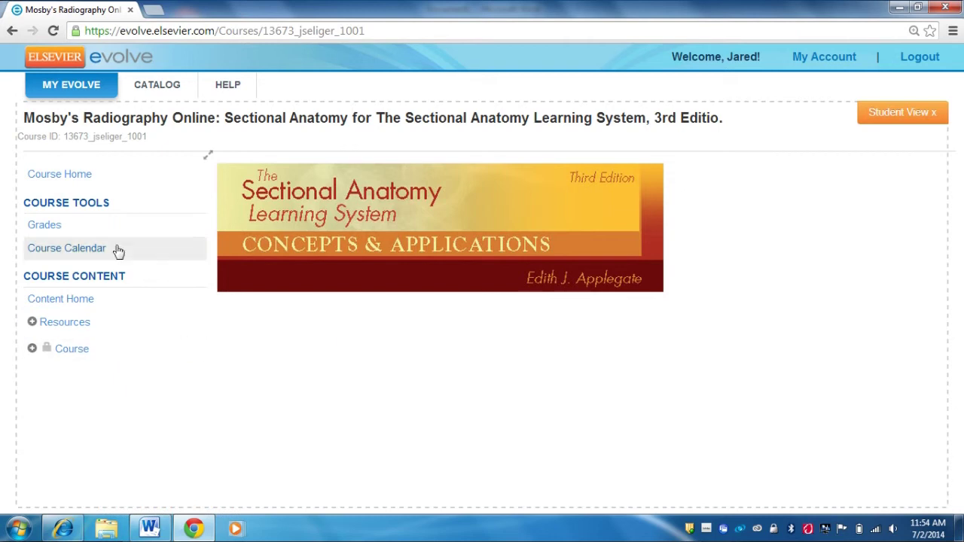
{"action": "left_click", "coordinate": [63, 180]}
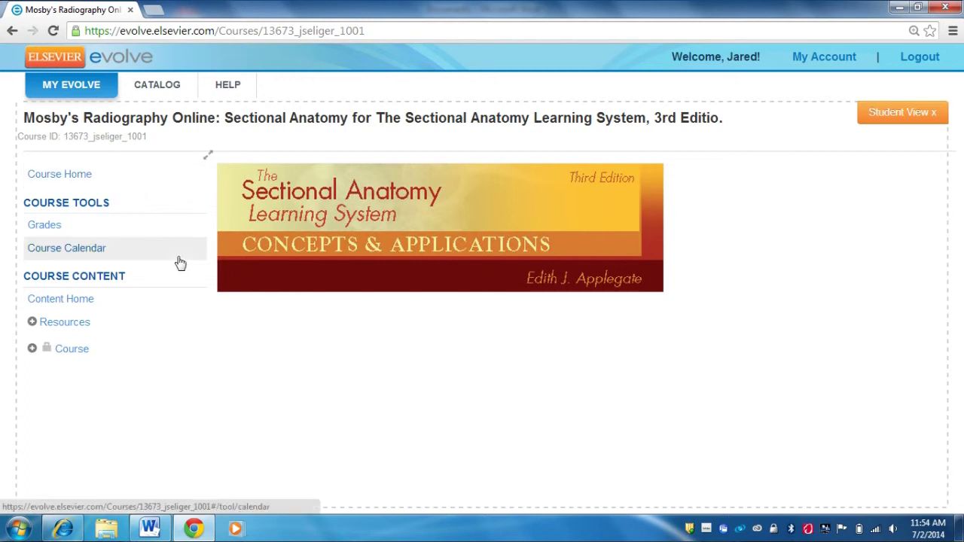
{"action": "left_click", "coordinate": [46, 230]}
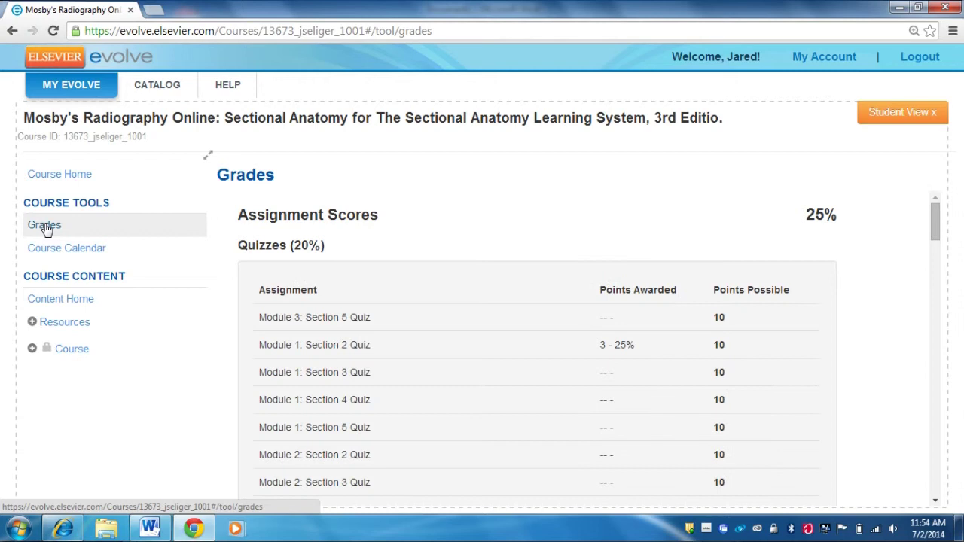
{"action": "scroll", "coordinate": [374, 289], "scroll_direction": "down", "scroll_amount": 1}
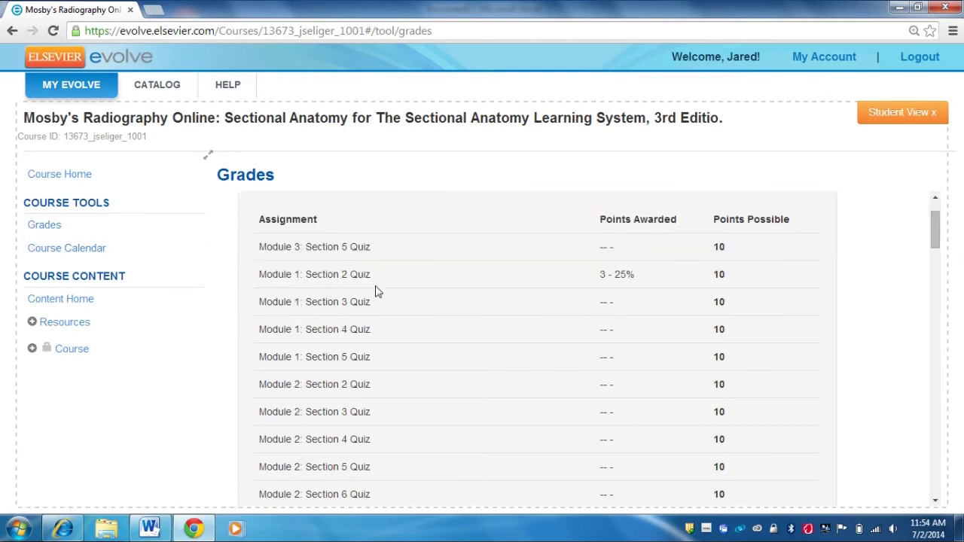
{"action": "scroll", "coordinate": [572, 310], "scroll_direction": "down", "scroll_amount": 8}
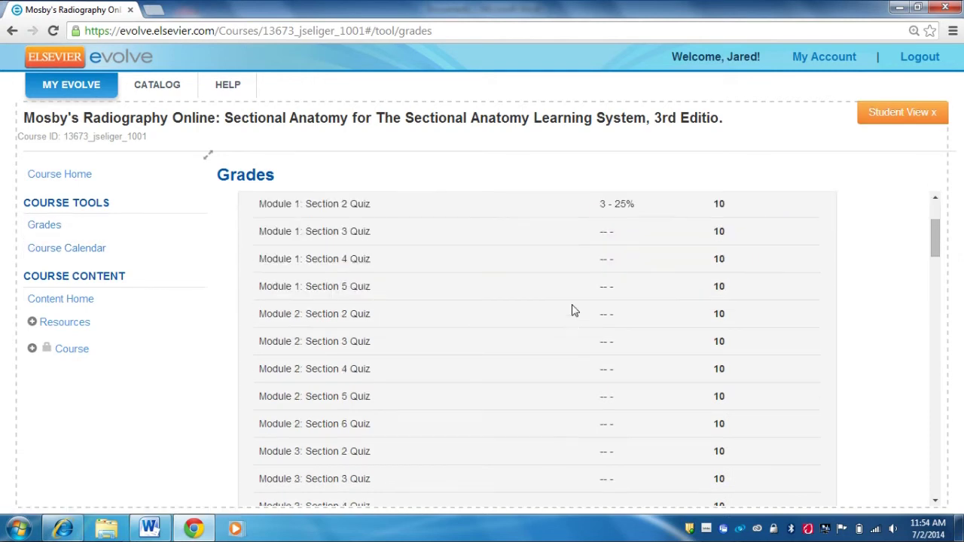
{"action": "scroll", "coordinate": [572, 310], "scroll_direction": "down", "scroll_amount": 10}
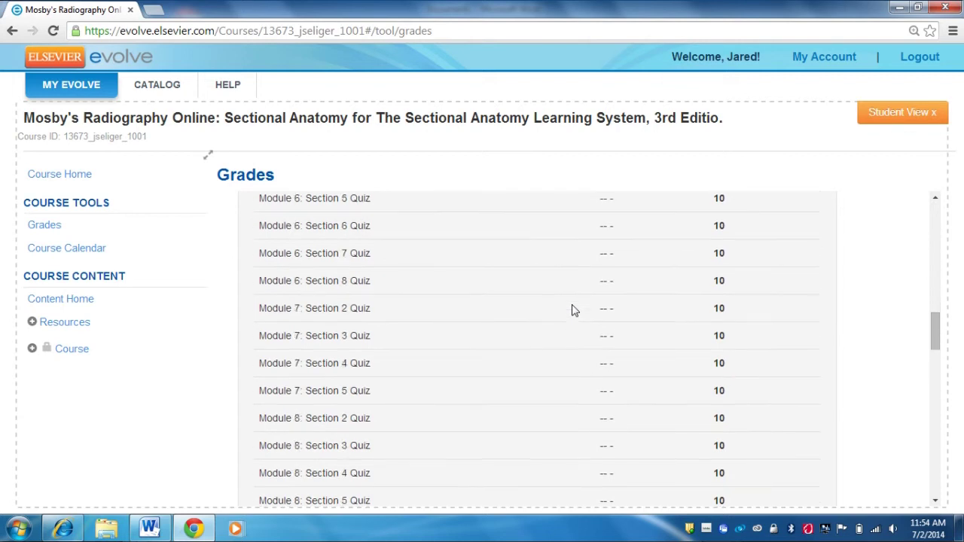
{"action": "scroll", "coordinate": [572, 311], "scroll_direction": "down", "scroll_amount": 10}
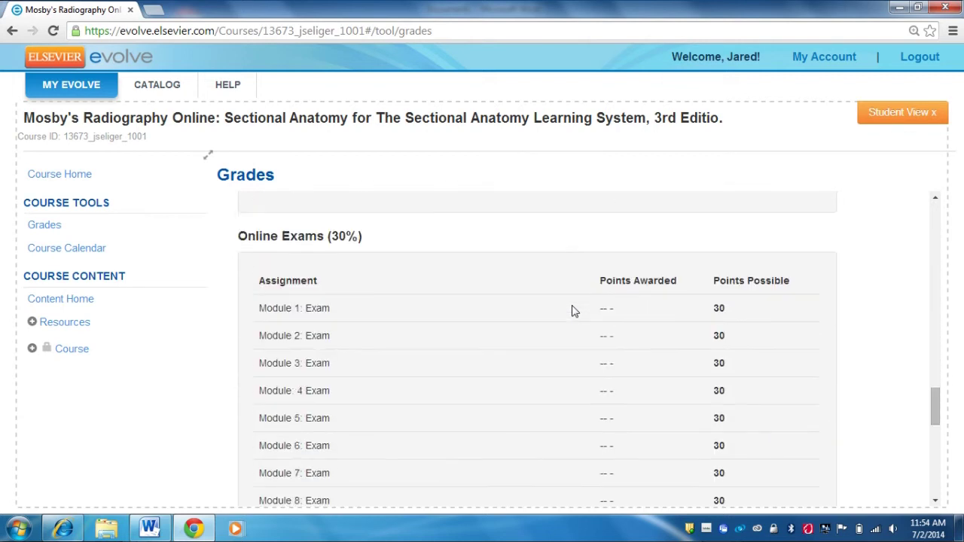
{"action": "scroll", "coordinate": [572, 310], "scroll_direction": "down", "scroll_amount": 1}
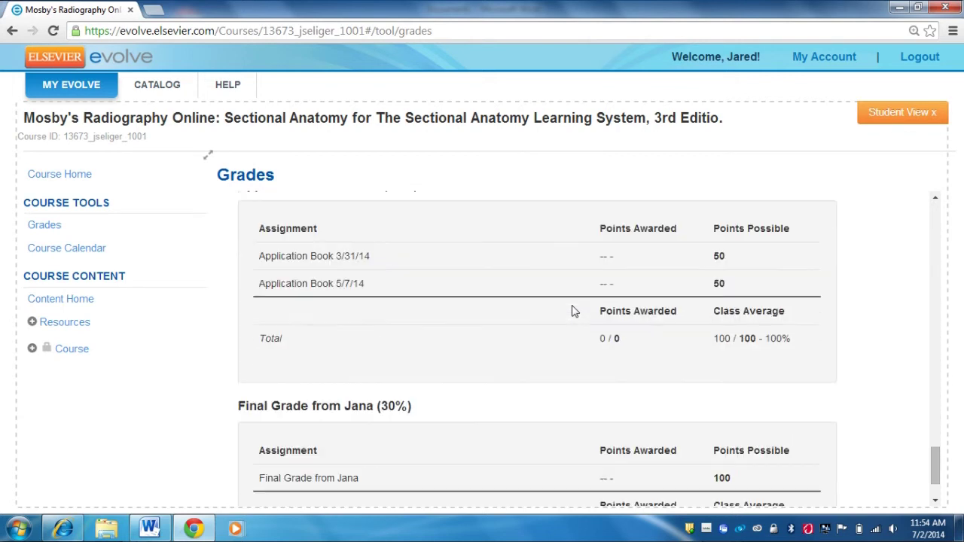
{"action": "scroll", "coordinate": [572, 311], "scroll_direction": "up", "scroll_amount": 5}
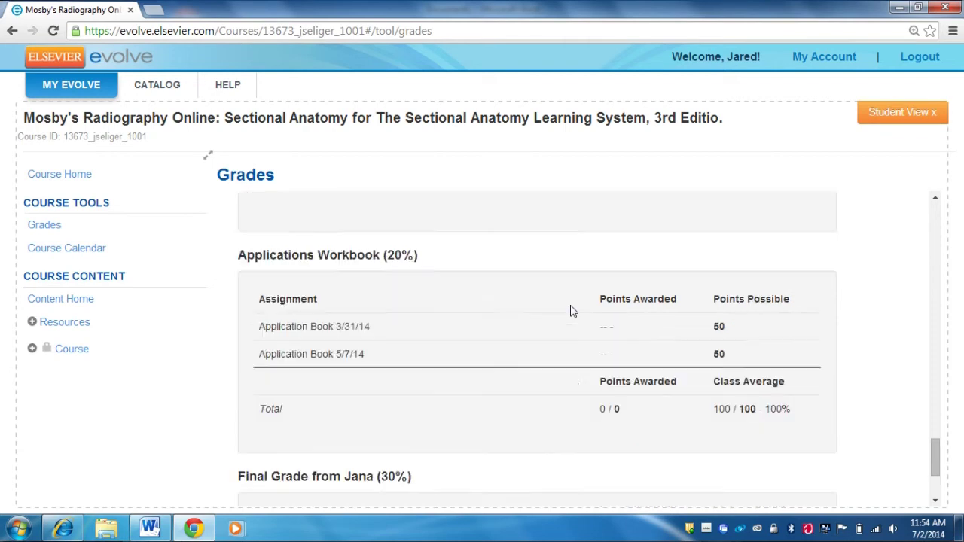
{"action": "scroll", "coordinate": [571, 310], "scroll_direction": "up", "scroll_amount": 8}
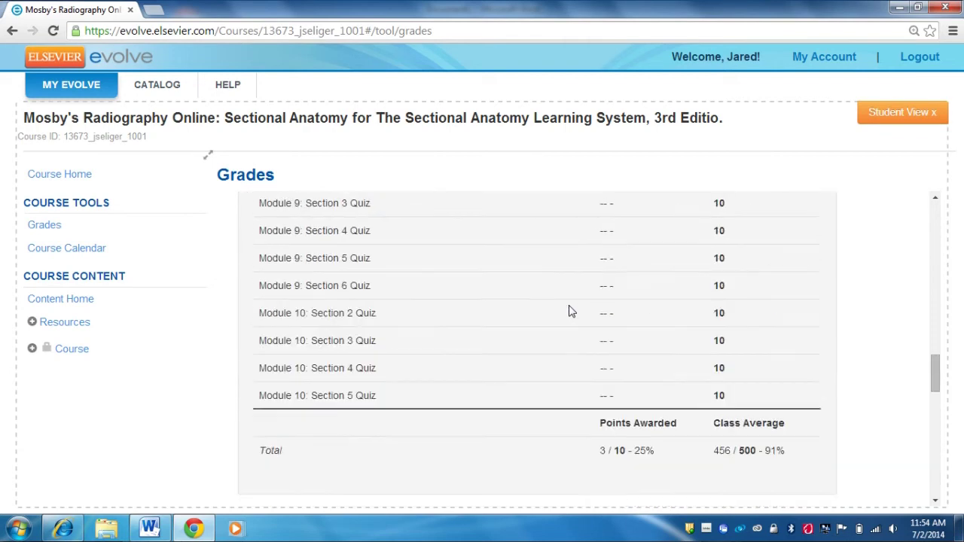
{"action": "scroll", "coordinate": [570, 310], "scroll_direction": "down", "scroll_amount": 6}
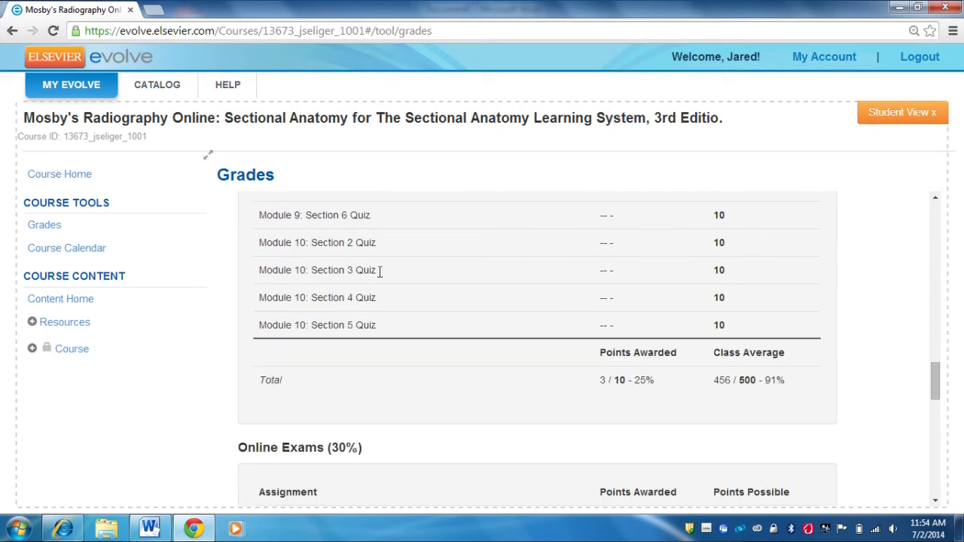
{"action": "scroll", "coordinate": [396, 276], "scroll_direction": "down", "scroll_amount": 4}
{"action": "scroll", "coordinate": [398, 315], "scroll_direction": "down", "scroll_amount": 5}
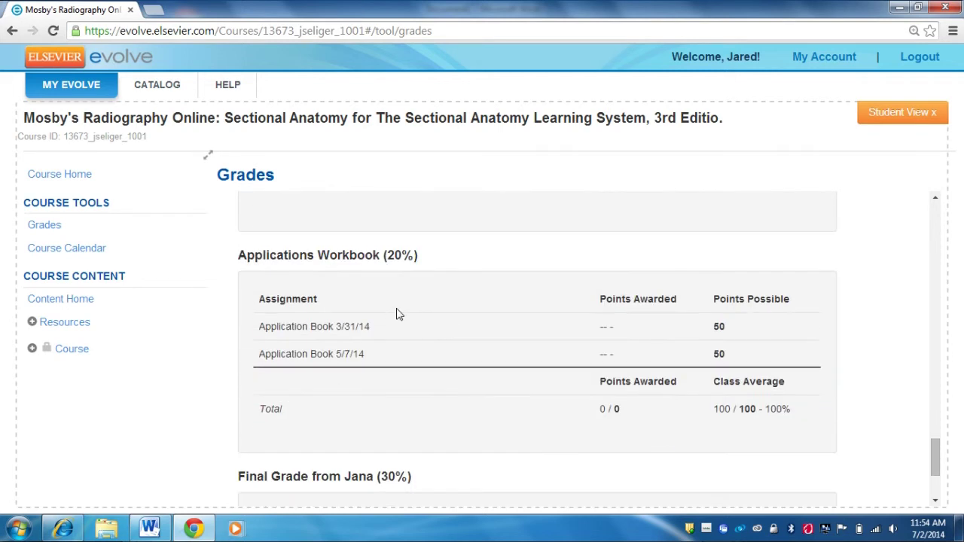
{"action": "scroll", "coordinate": [412, 338], "scroll_direction": "up", "scroll_amount": 6}
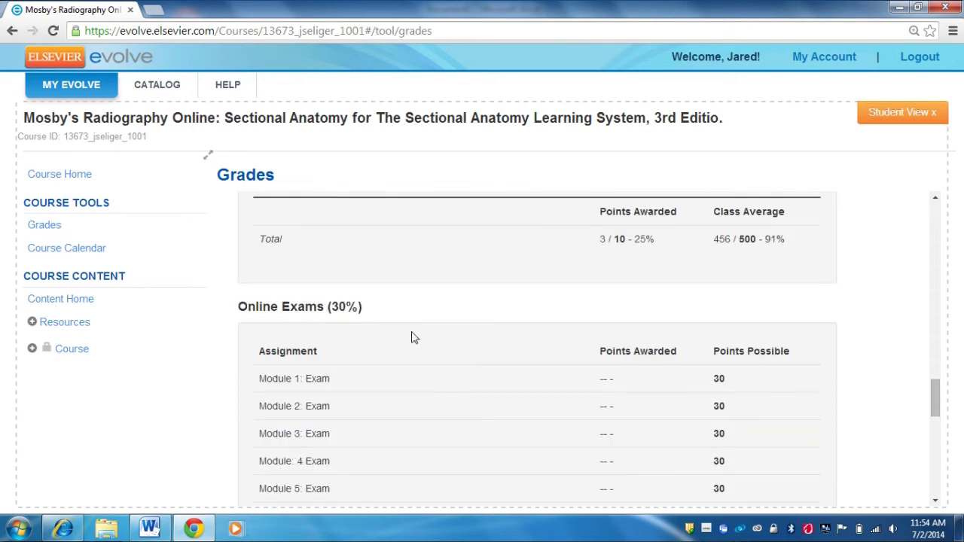
{"action": "scroll", "coordinate": [411, 338], "scroll_direction": "down", "scroll_amount": 1}
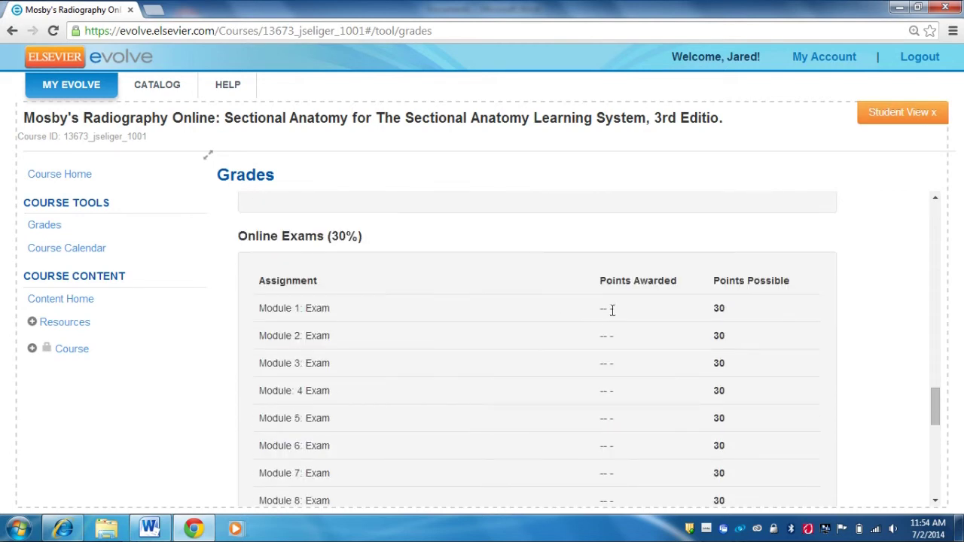
{"action": "scroll", "coordinate": [733, 324], "scroll_direction": "down", "scroll_amount": 1}
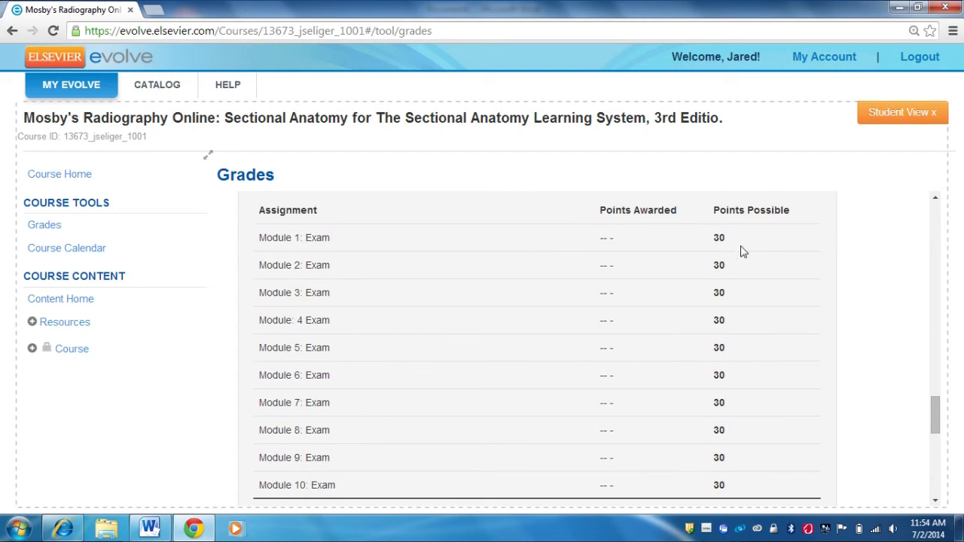
{"action": "scroll", "coordinate": [730, 271], "scroll_direction": "down", "scroll_amount": 2}
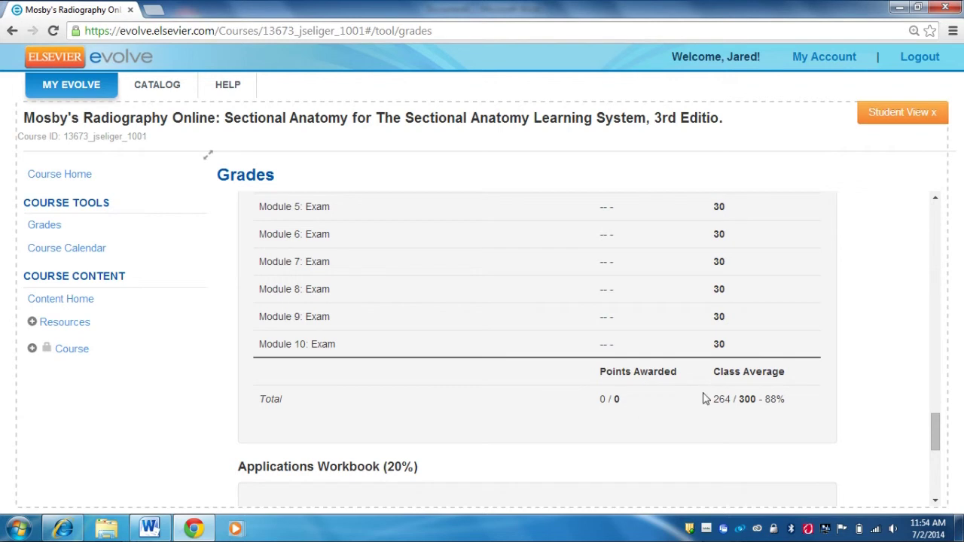
{"action": "scroll", "coordinate": [704, 399], "scroll_direction": "up", "scroll_amount": 15}
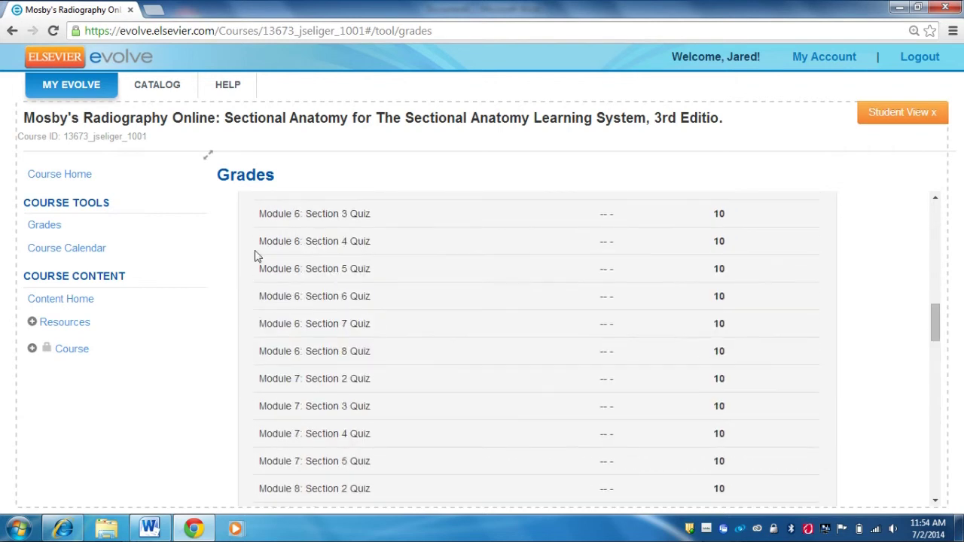
{"action": "scroll", "coordinate": [357, 259], "scroll_direction": "up", "scroll_amount": 10}
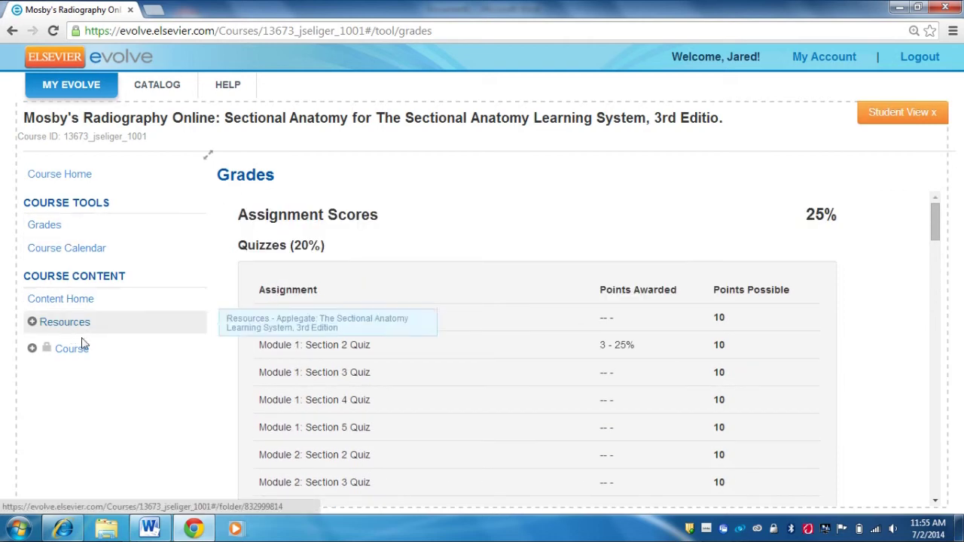
Step: Show the Course Calendar from Course Tools, displaying July 2014
{"action": "left_click", "coordinate": [79, 255]}
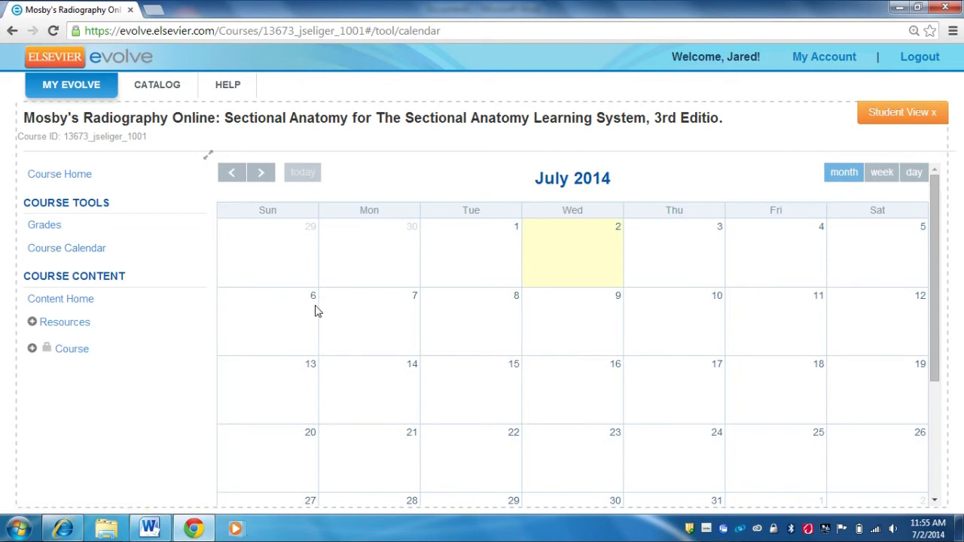
{"action": "scroll", "coordinate": [375, 331], "scroll_direction": "down", "scroll_amount": 1}
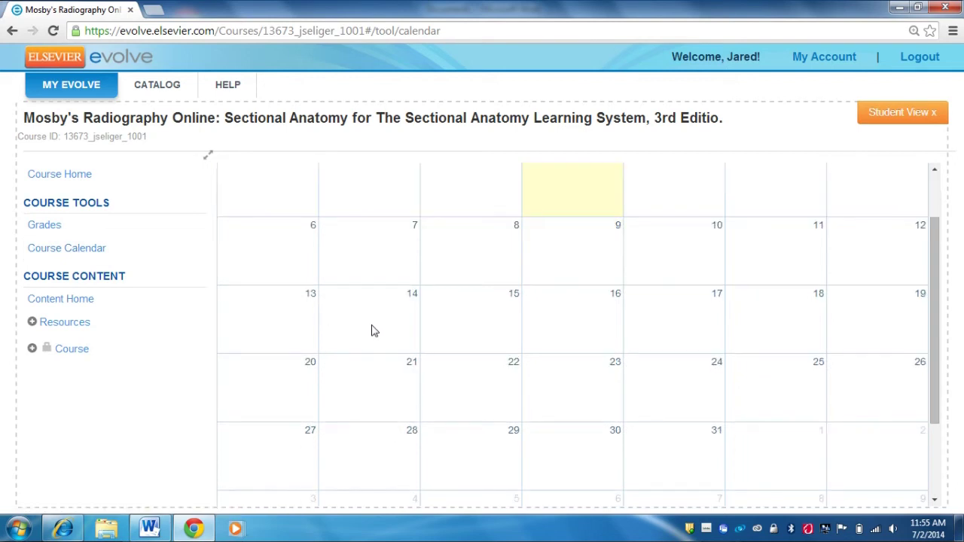
{"action": "scroll", "coordinate": [366, 330], "scroll_direction": "up", "scroll_amount": 1}
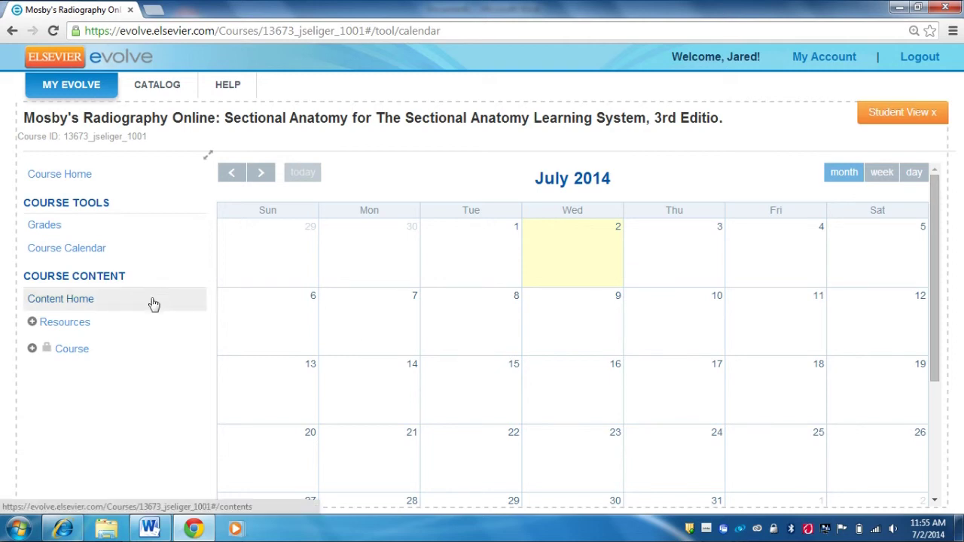
Step: Visit Content Home, then go back to the Course Home page
{"action": "left_click", "coordinate": [69, 301]}
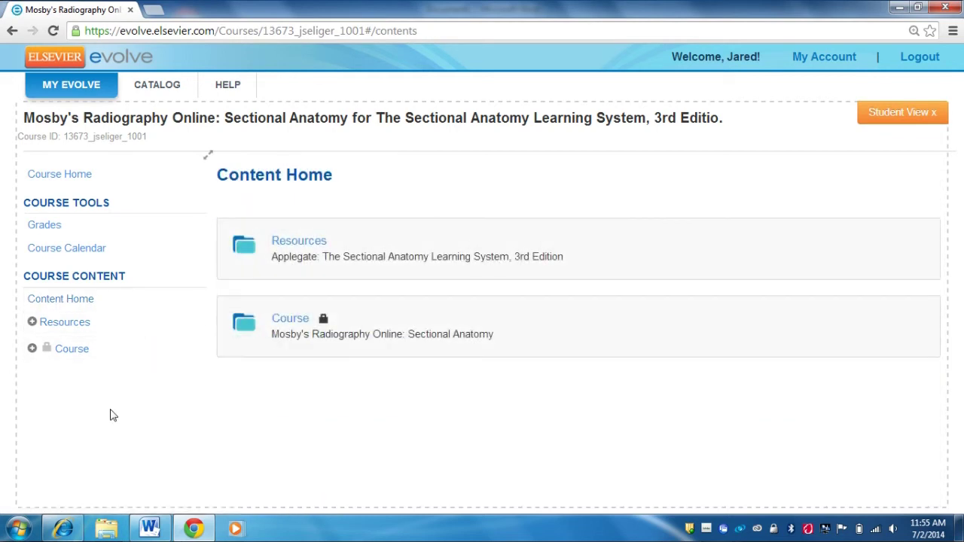
{"action": "left_click", "coordinate": [70, 173]}
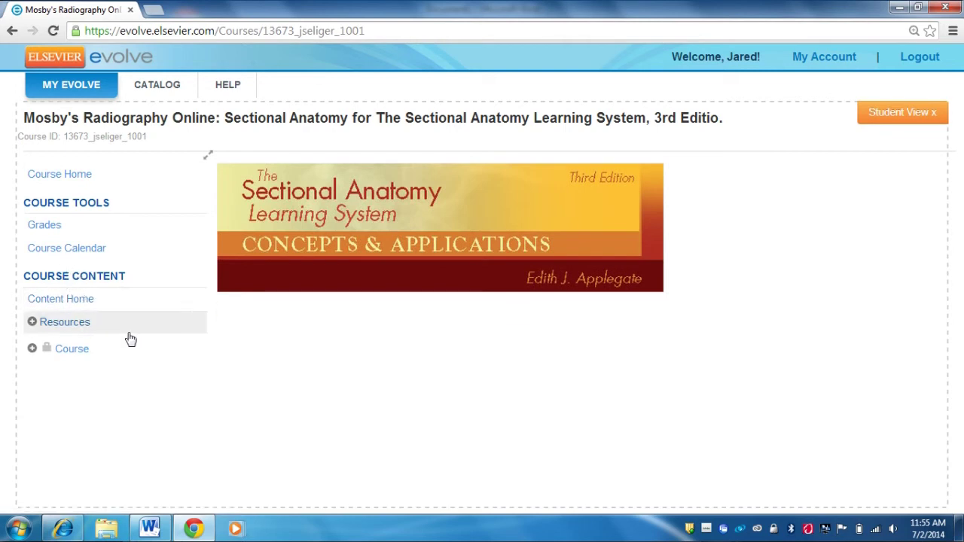
Step: Show the Resources folder under Course Content
{"action": "left_click", "coordinate": [60, 324]}
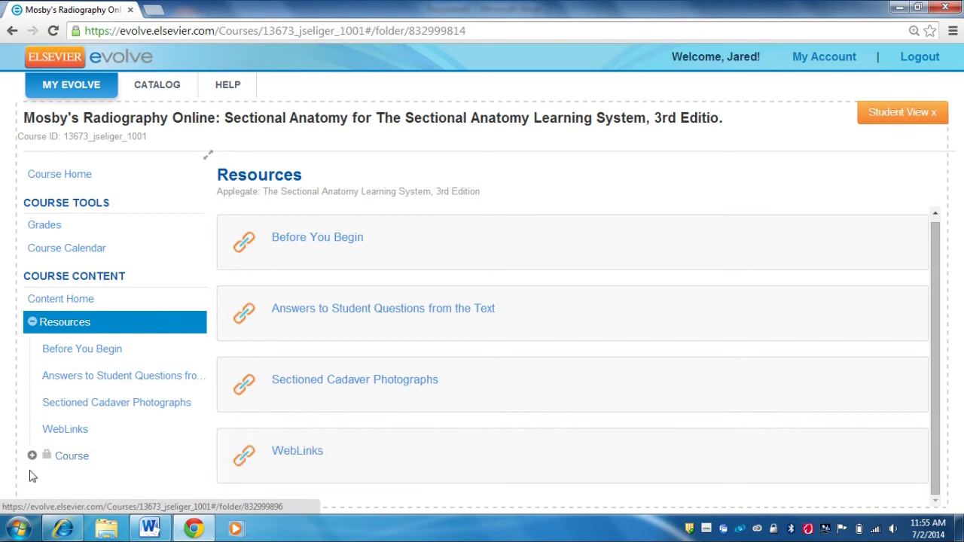
Step: Open the Course folder listing the locked modules
{"action": "left_click", "coordinate": [75, 461]}
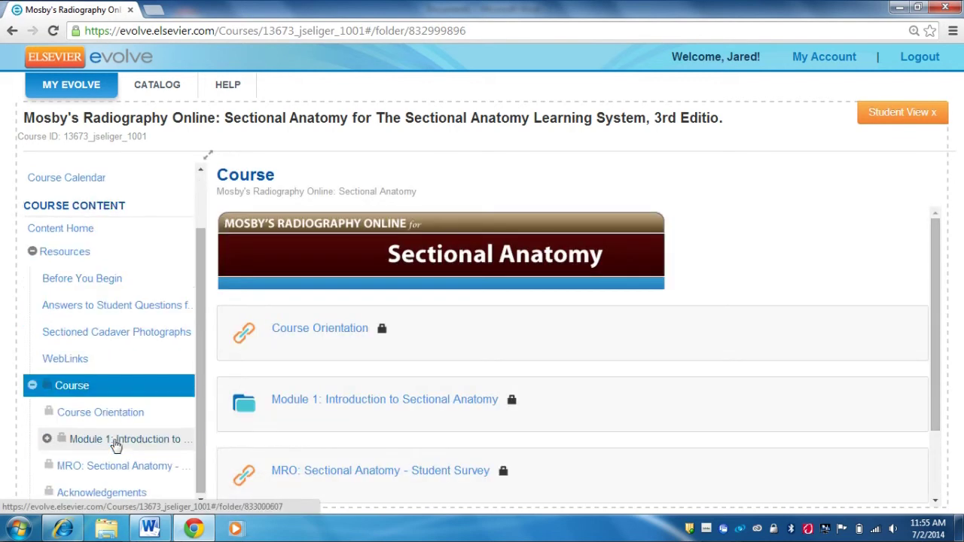
{"action": "scroll", "coordinate": [636, 456], "scroll_direction": "down", "scroll_amount": 1}
{"action": "scroll", "coordinate": [636, 456], "scroll_direction": "up", "scroll_amount": 1}
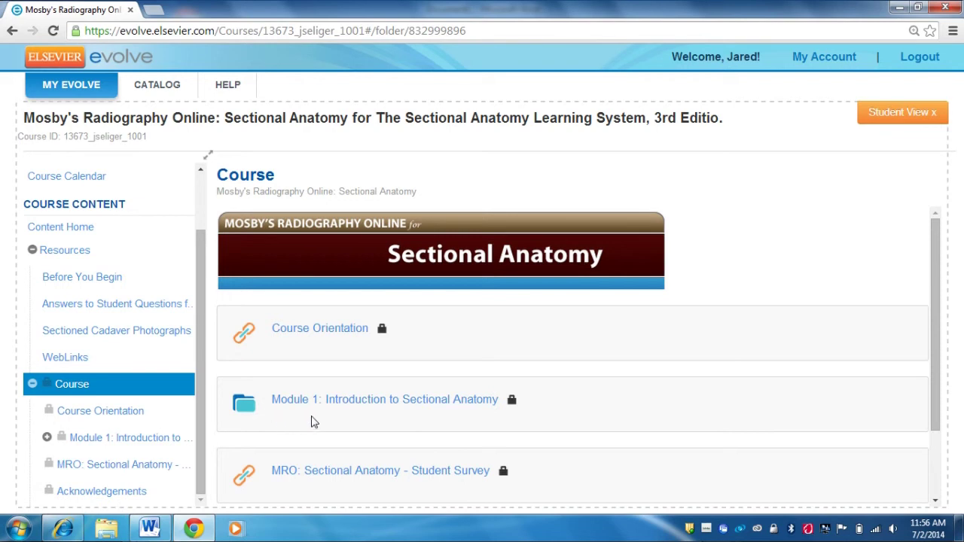
Step: Preview the Course Orientation page, then return to the Course folder listing
{"action": "left_click", "coordinate": [310, 334]}
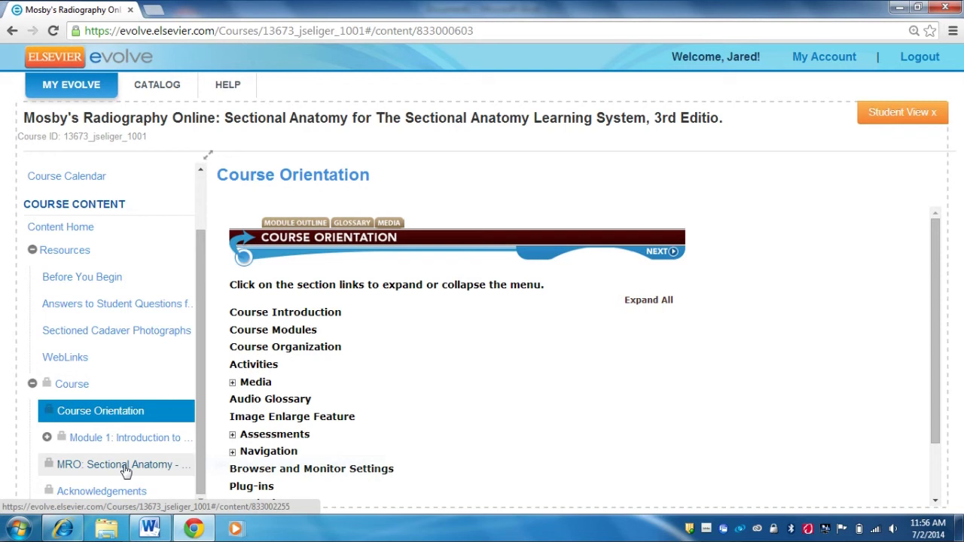
{"action": "left_click", "coordinate": [62, 388]}
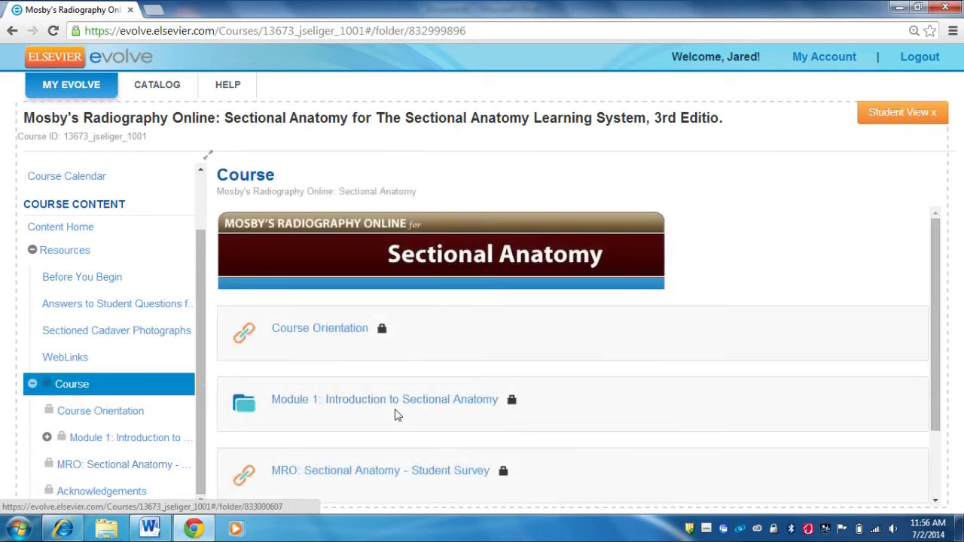
{"action": "scroll", "coordinate": [407, 426], "scroll_direction": "down", "scroll_amount": 2}
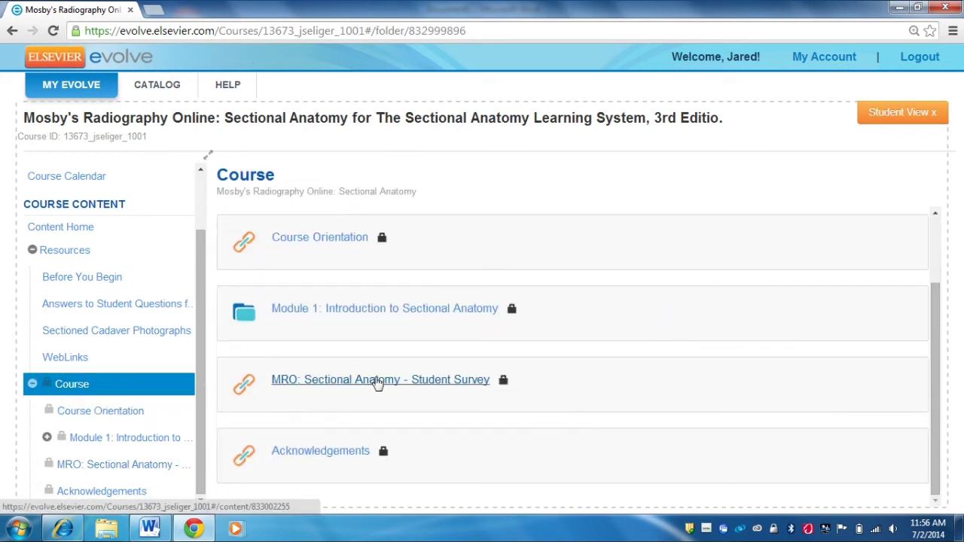
{"action": "scroll", "coordinate": [417, 448], "scroll_direction": "up", "scroll_amount": 2}
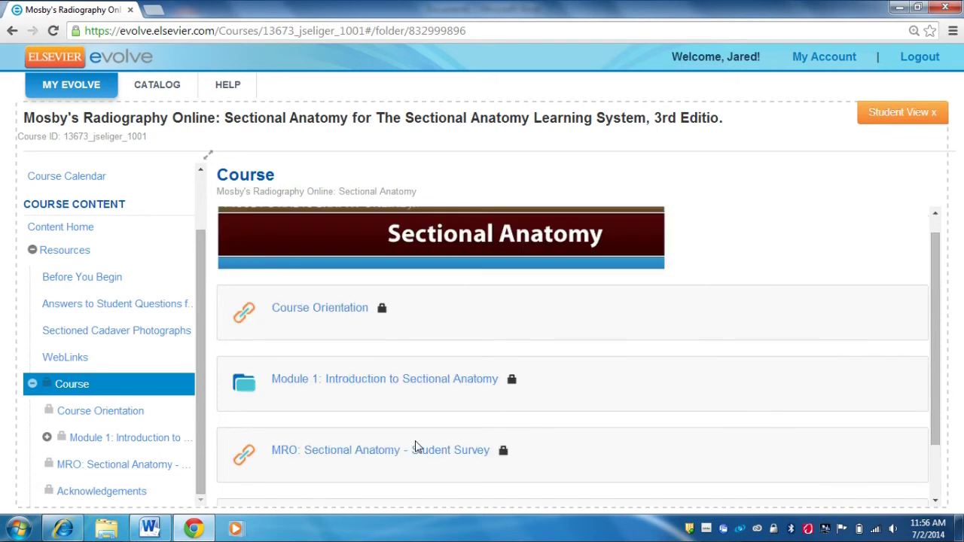